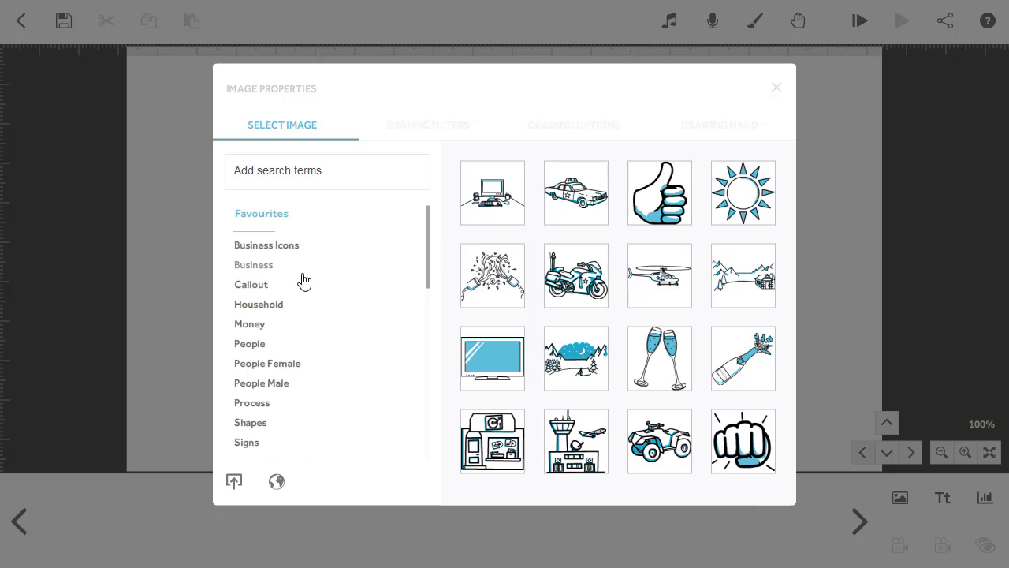
{"action": "scroll", "coordinate": [293, 307], "scroll_direction": "down", "scroll_amount": 4}
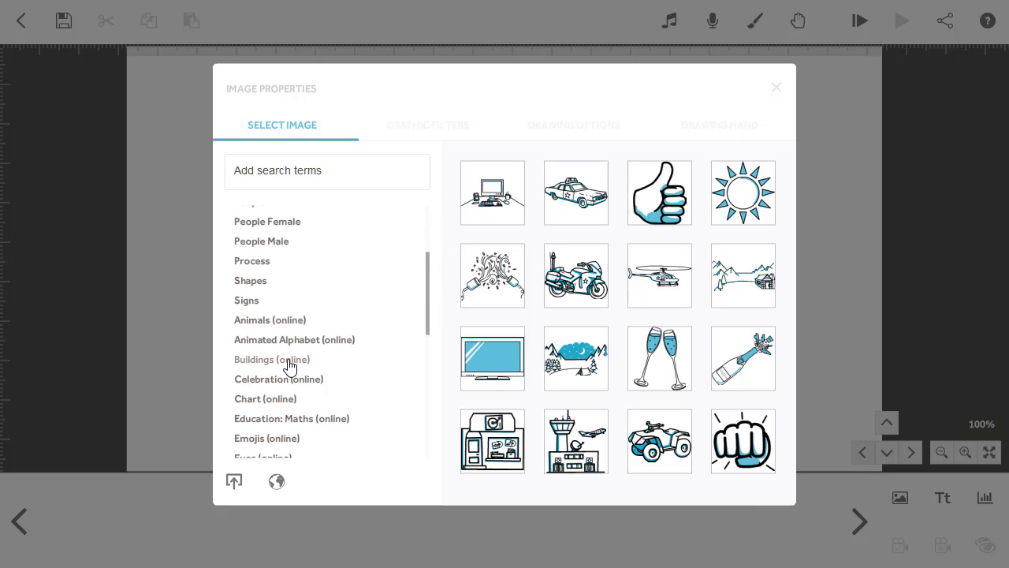
{"action": "left_click", "coordinate": [288, 362]}
{"action": "scroll", "coordinate": [289, 365], "scroll_direction": "down", "scroll_amount": 4}
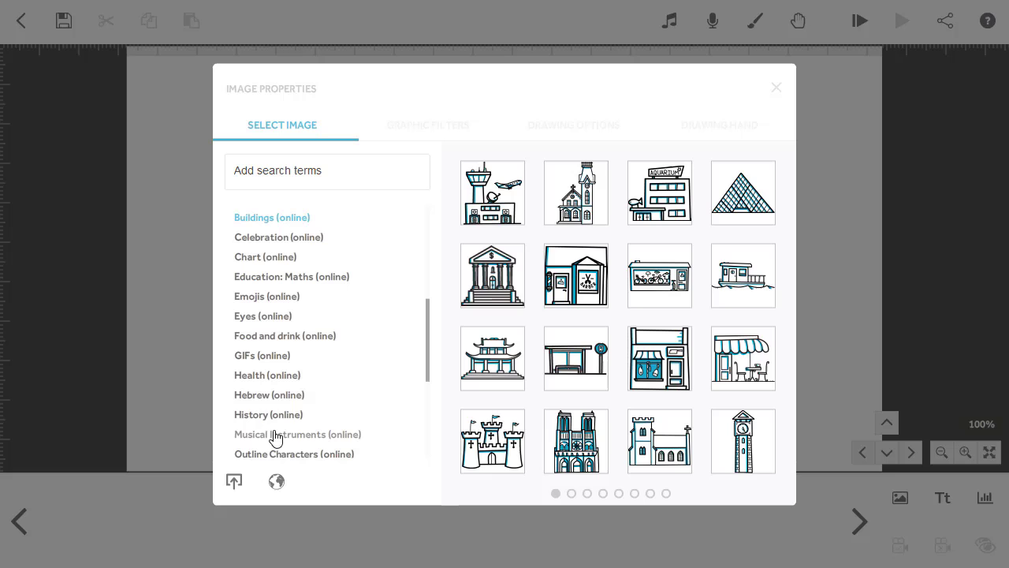
{"action": "left_click", "coordinate": [274, 440]}
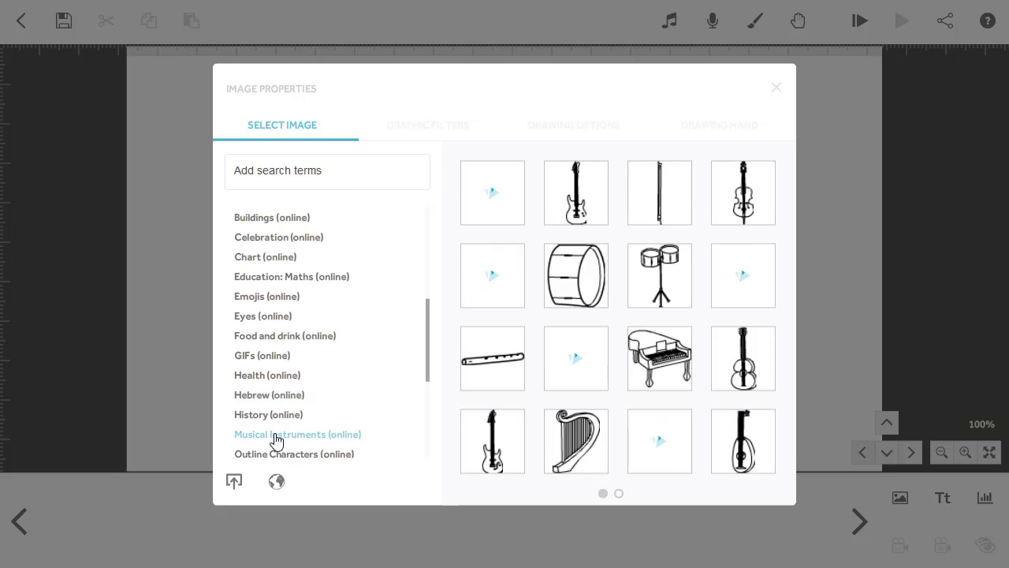
{"action": "scroll", "coordinate": [275, 435], "scroll_direction": "up", "scroll_amount": 2}
{"action": "scroll", "coordinate": [275, 430], "scroll_direction": "up", "scroll_amount": 6}
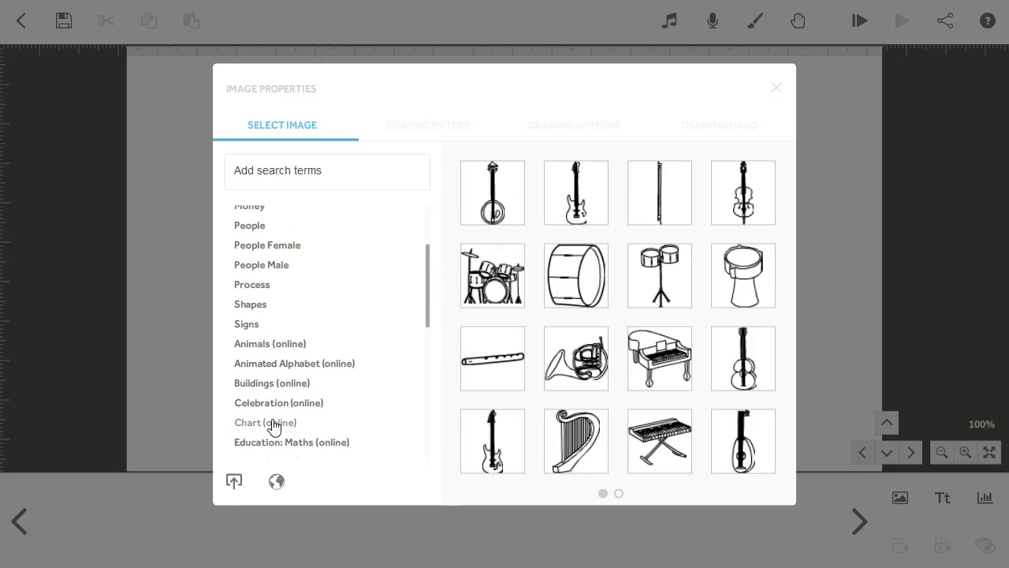
{"action": "left_click", "coordinate": [262, 223]}
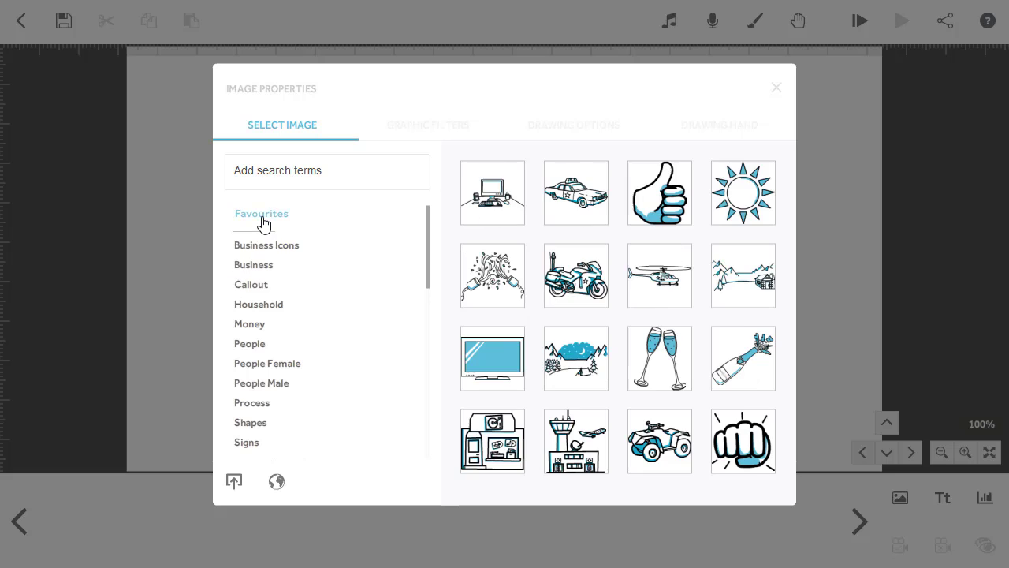
{"action": "left_click", "coordinate": [255, 172]}
{"action": "mouse_move", "coordinate": [493, 197]}
{"action": "right_click", "coordinate": [497, 198]}
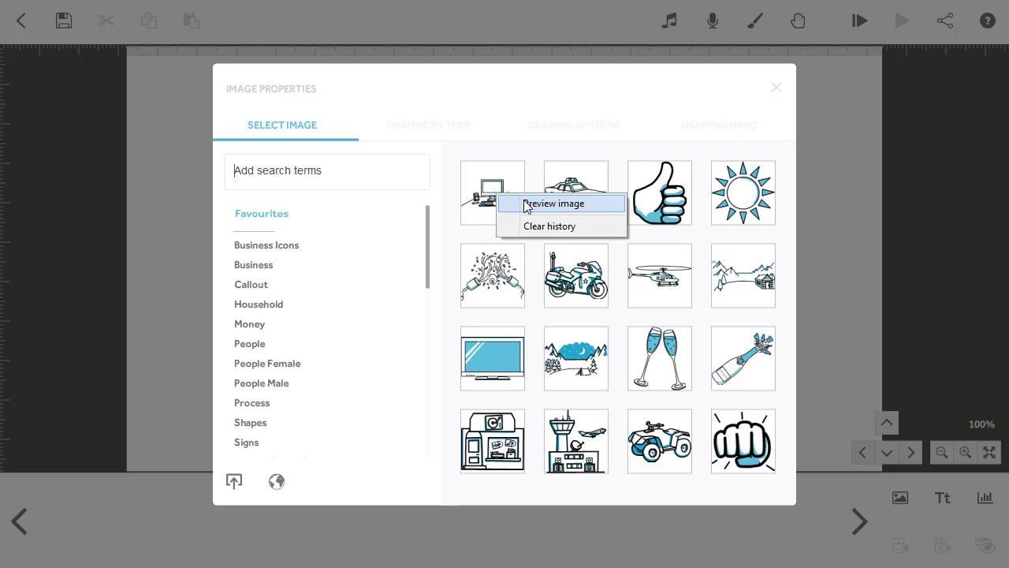
{"action": "left_click", "coordinate": [523, 201]}
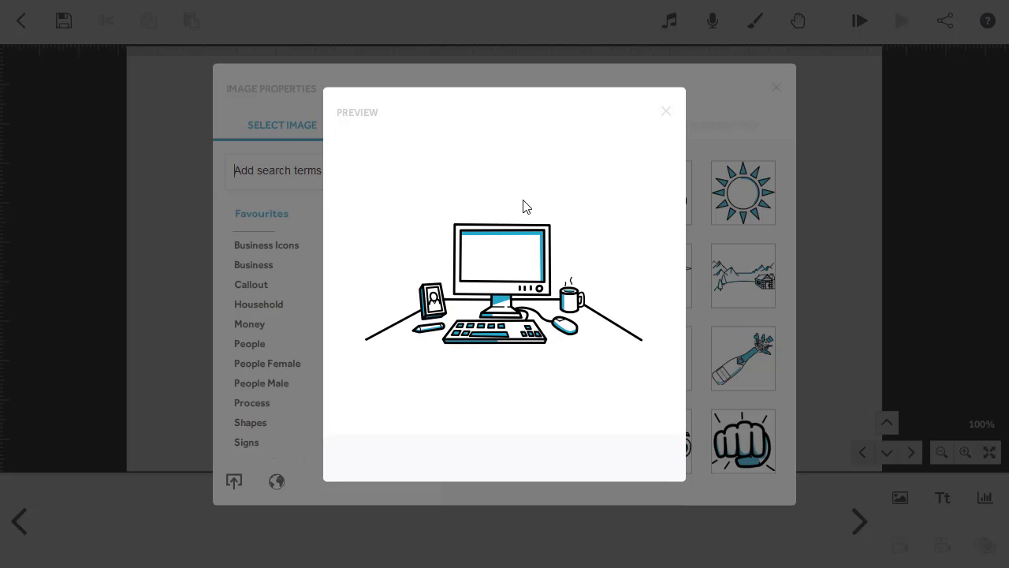
{"action": "left_click", "coordinate": [666, 111]}
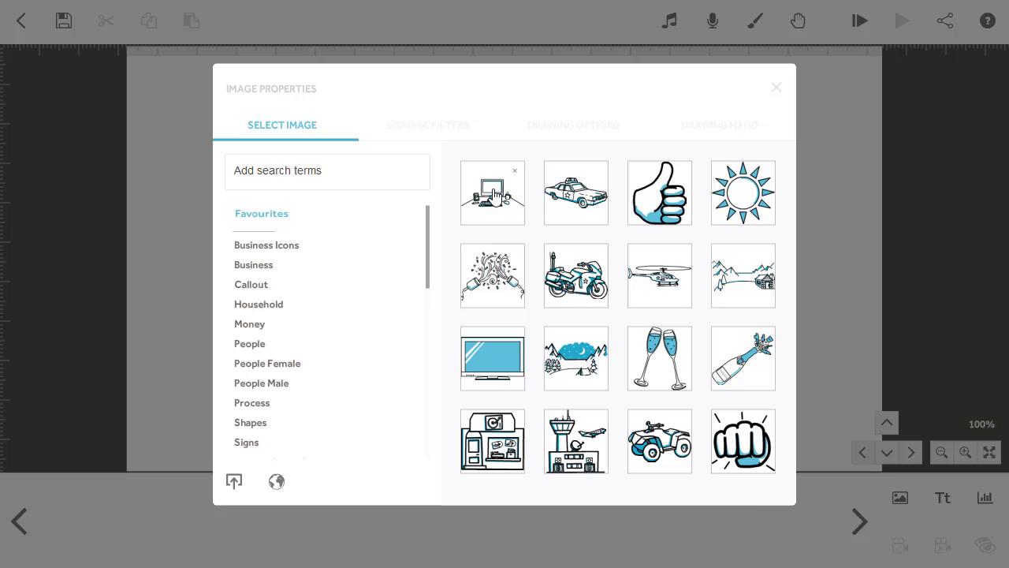
Insert the computer desk drawing and enlarge it to fill most of the canvas width.
{"action": "left_click", "coordinate": [492, 199]}
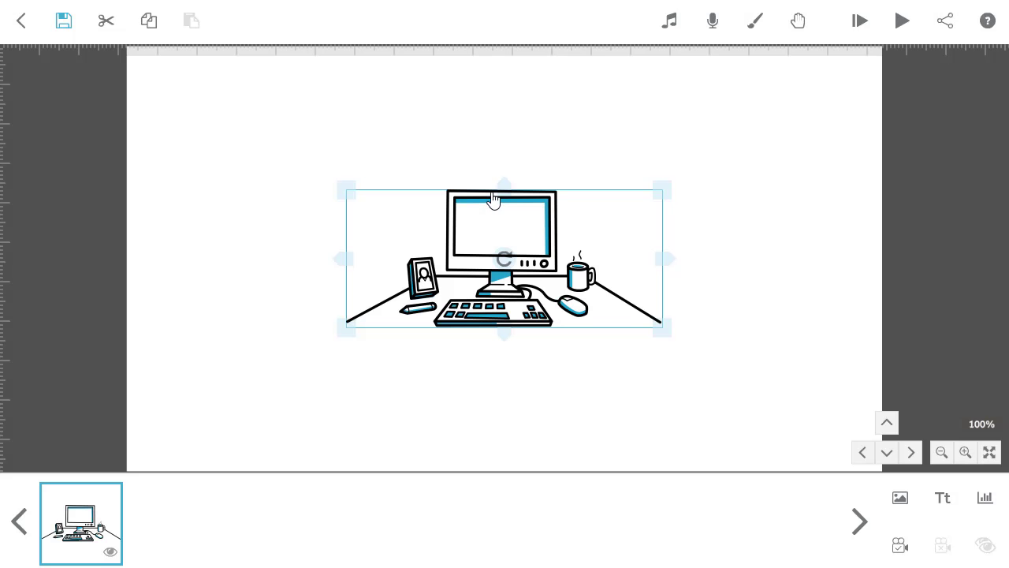
{"action": "left_click_drag", "start_coordinate": [661, 191], "coordinate": [782, 116]}
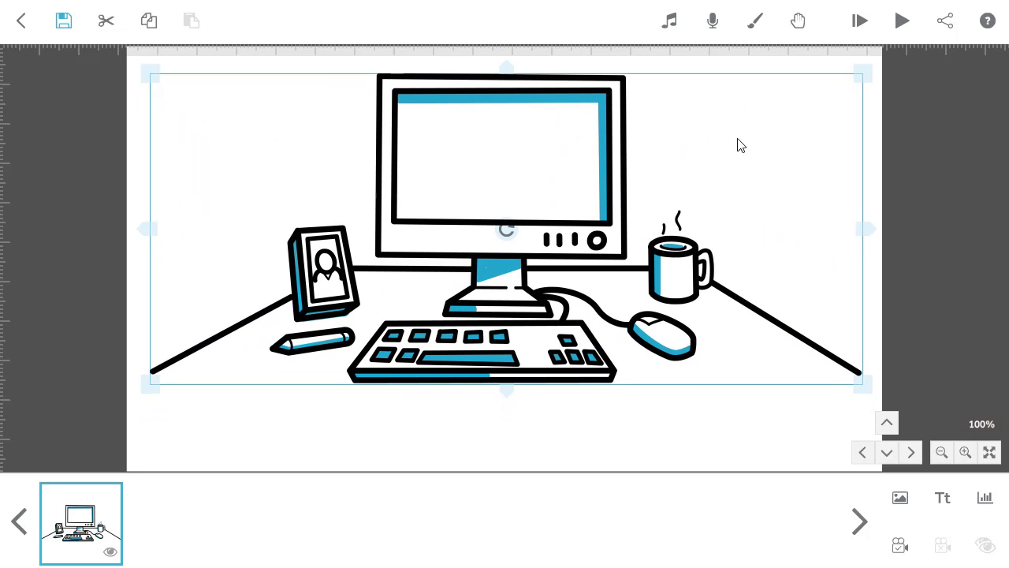
{"action": "left_click", "coordinate": [651, 434]}
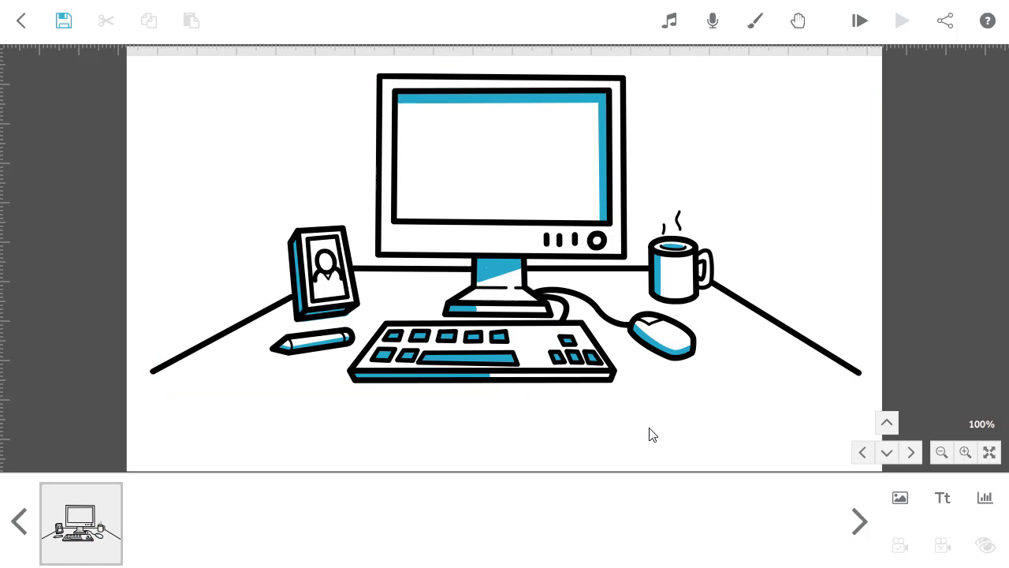
Import the HelpPage.JPG screenshot from the Downloads folder as a new image.
{"action": "left_click", "coordinate": [900, 499]}
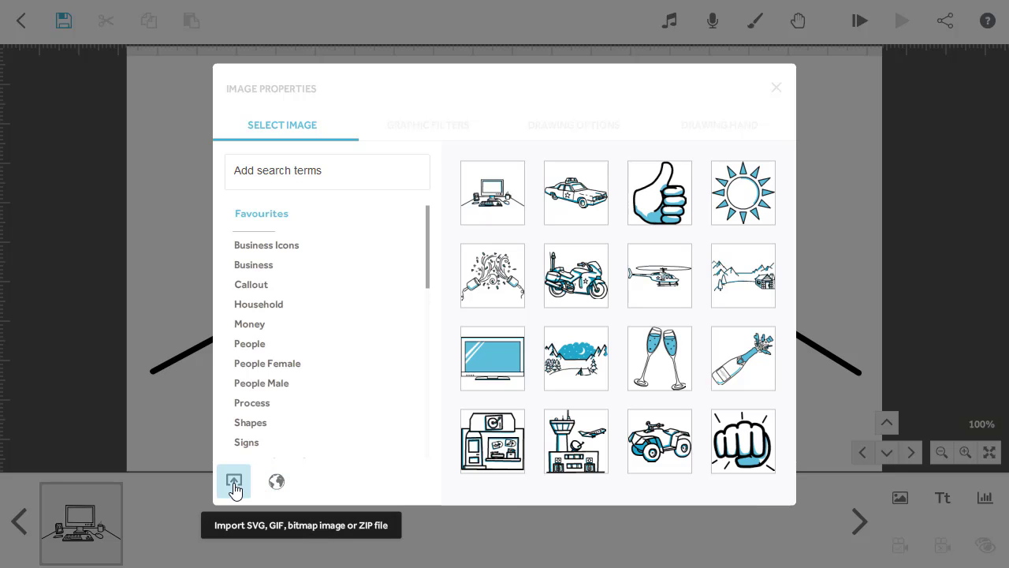
{"action": "left_click", "coordinate": [235, 482]}
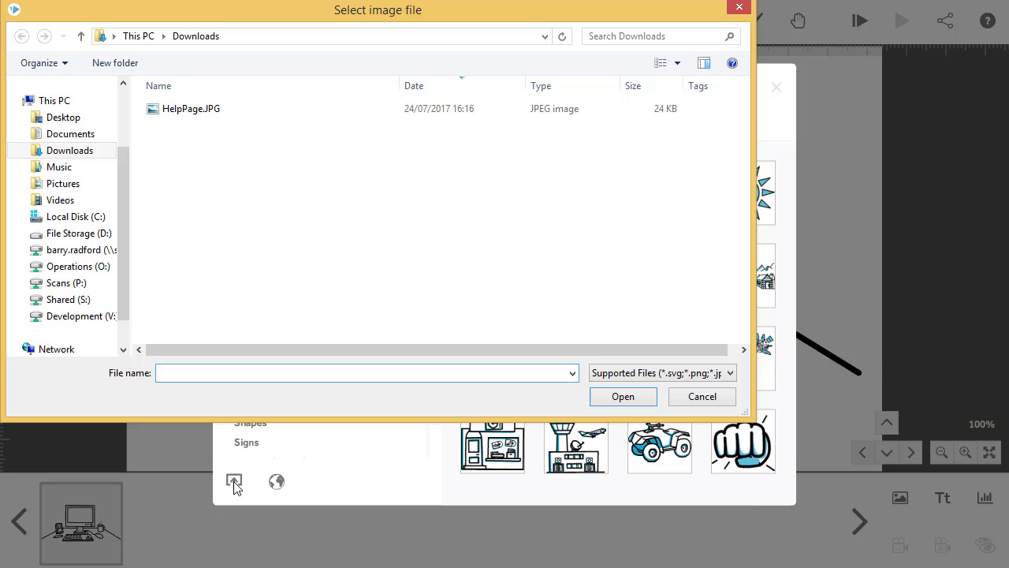
{"action": "left_click", "coordinate": [189, 109]}
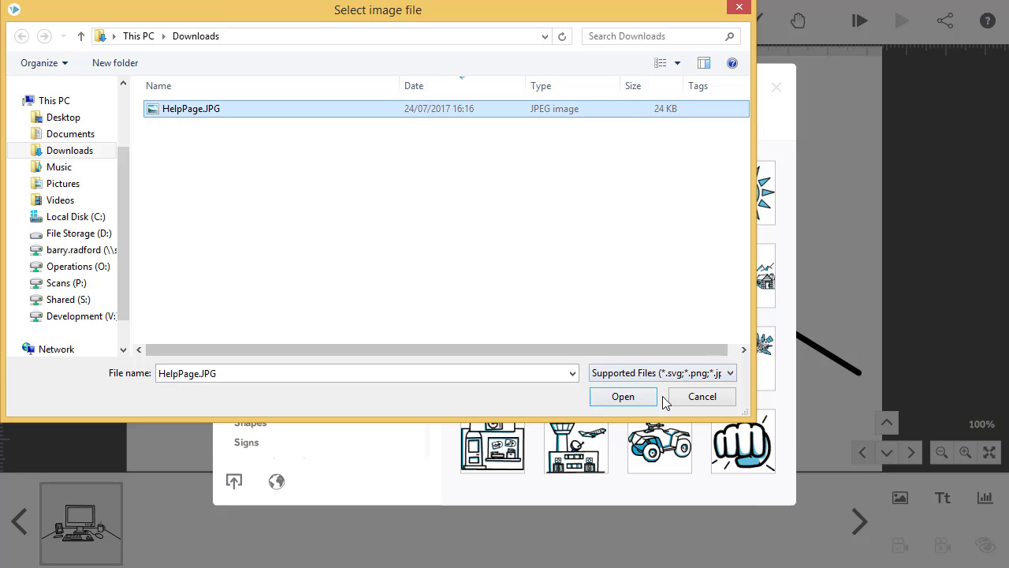
{"action": "left_click", "coordinate": [609, 402]}
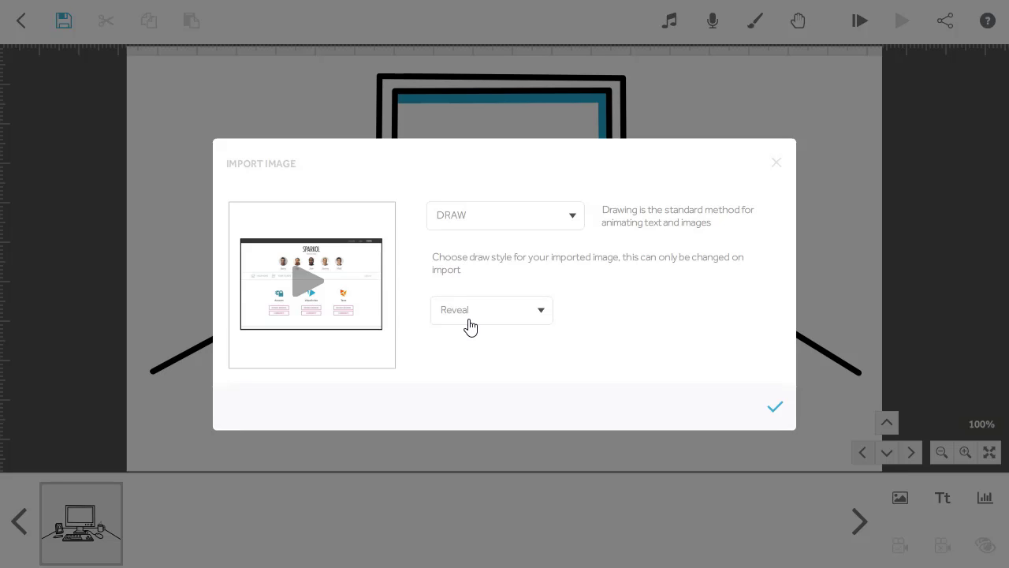
Accept the Draw/Reveal import, then shrink the screenshot and move it into the monitor screen.
{"action": "left_click", "coordinate": [774, 409]}
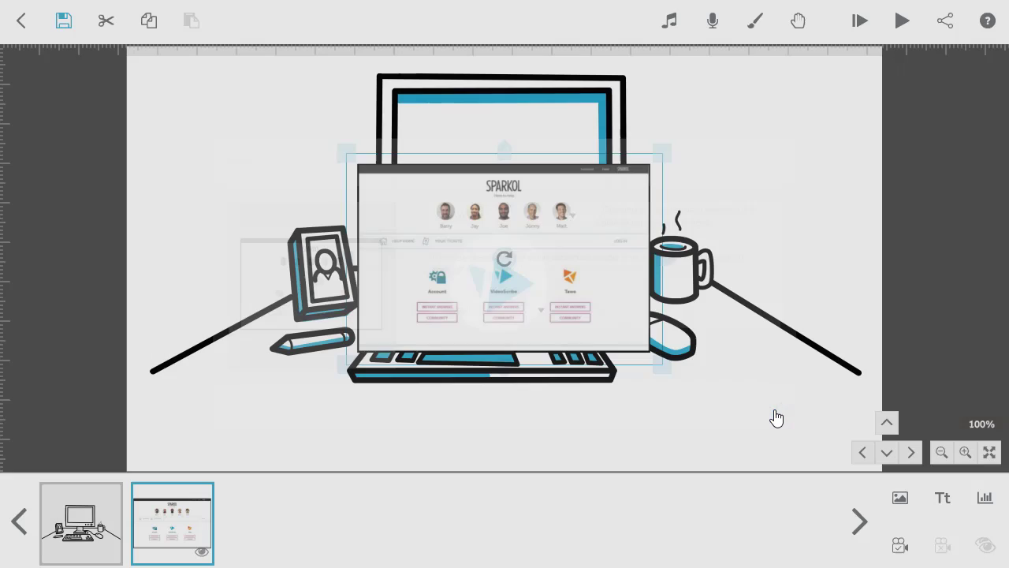
{"action": "left_click_drag", "start_coordinate": [351, 280], "coordinate": [392, 266]}
{"action": "left_click_drag", "start_coordinate": [596, 157], "coordinate": [596, 135]}
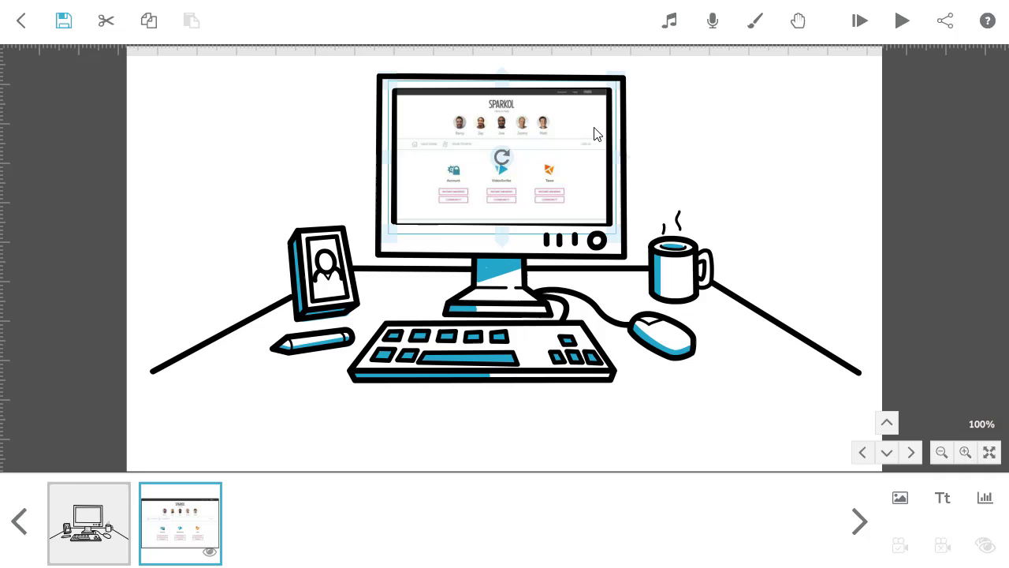
{"action": "left_click", "coordinate": [946, 500]}
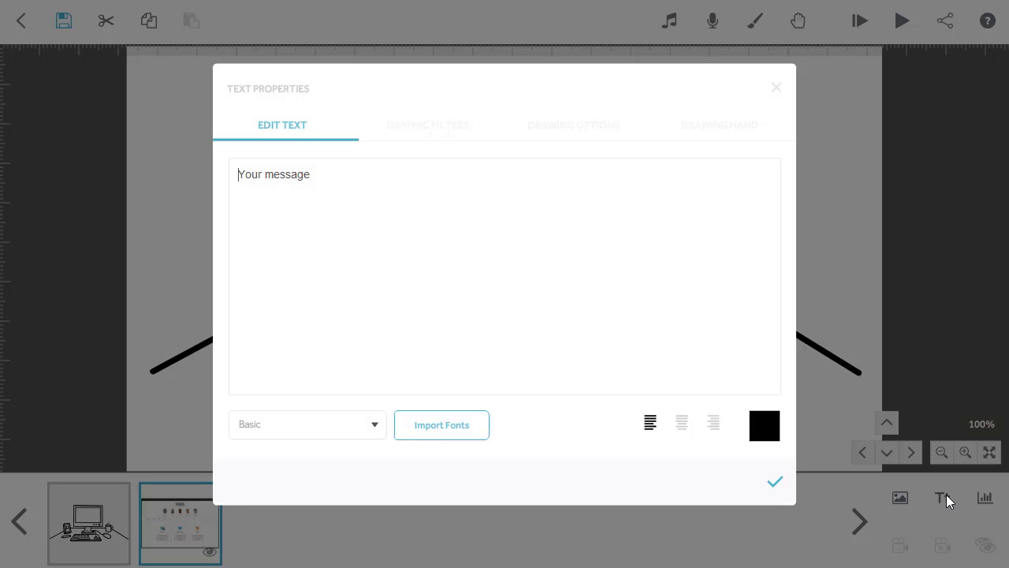
{"action": "type", "text": "More tutorials and help available"}
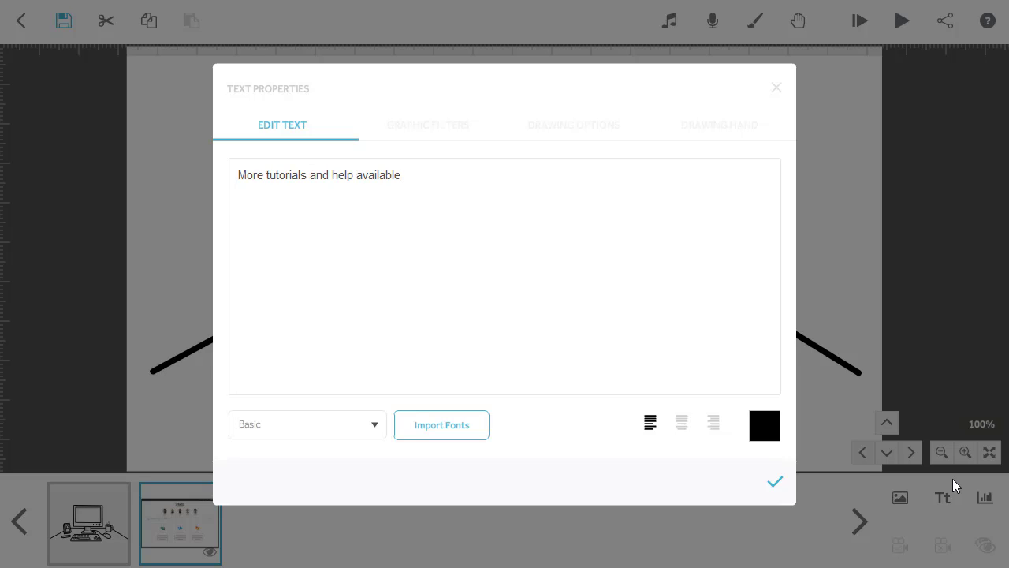
{"action": "key", "text": "Return"}
{"action": "type", "text": "from http://help.sparkol.com"}
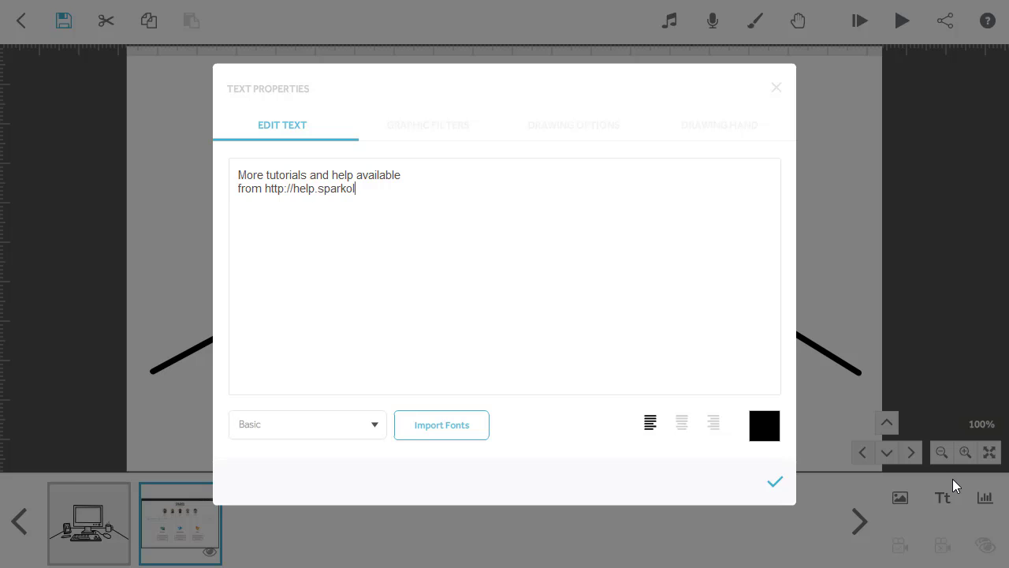
Set the text to Berlin Sans FB in blue #479ed7 and place it on the canvas.
{"action": "left_click", "coordinate": [377, 429]}
{"action": "left_click", "coordinate": [320, 460]}
{"action": "left_click", "coordinate": [765, 434]}
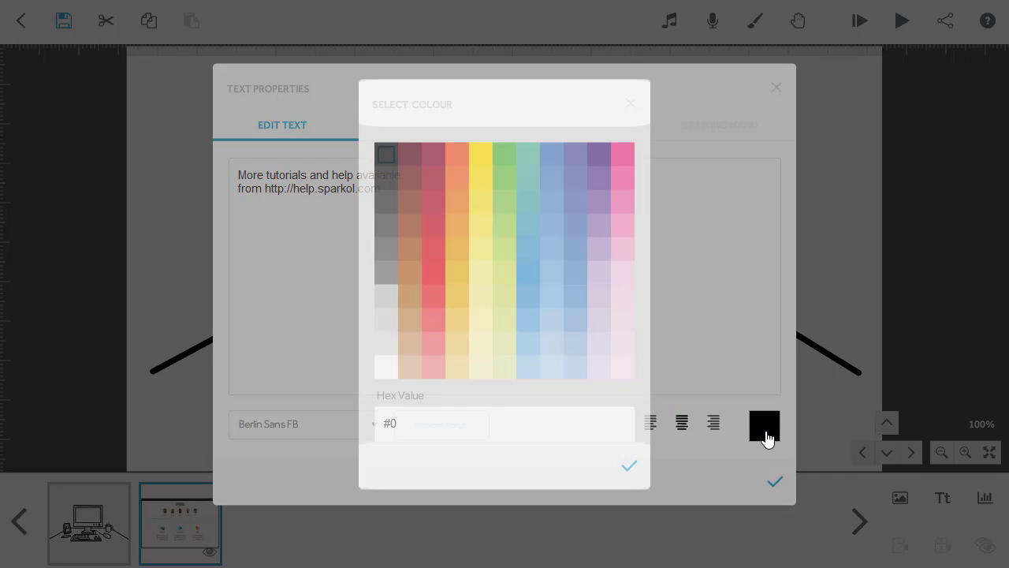
{"action": "left_click", "coordinate": [527, 274]}
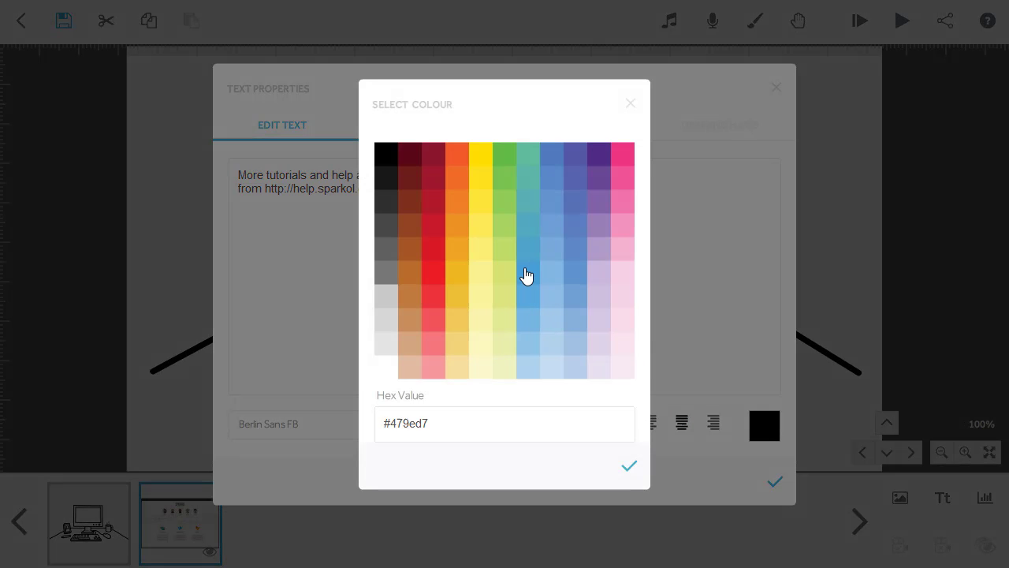
{"action": "left_click", "coordinate": [628, 466]}
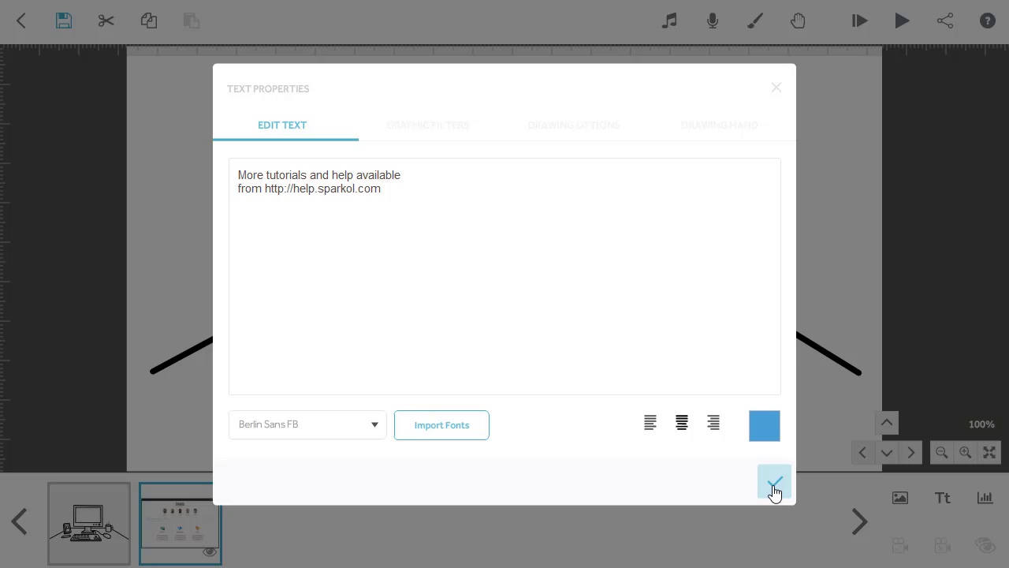
{"action": "left_click", "coordinate": [775, 488]}
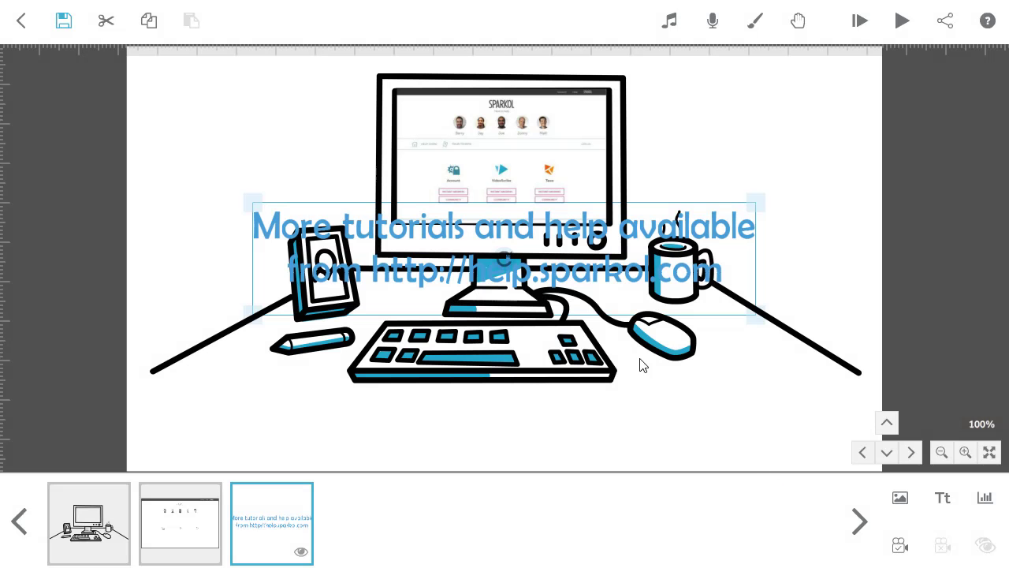
Move the help text below the keyboard at the canvas bottom and shrink it slightly.
{"action": "left_click_drag", "start_coordinate": [629, 229], "coordinate": [614, 403]}
{"action": "left_click_drag", "start_coordinate": [236, 380], "coordinate": [262, 392]}
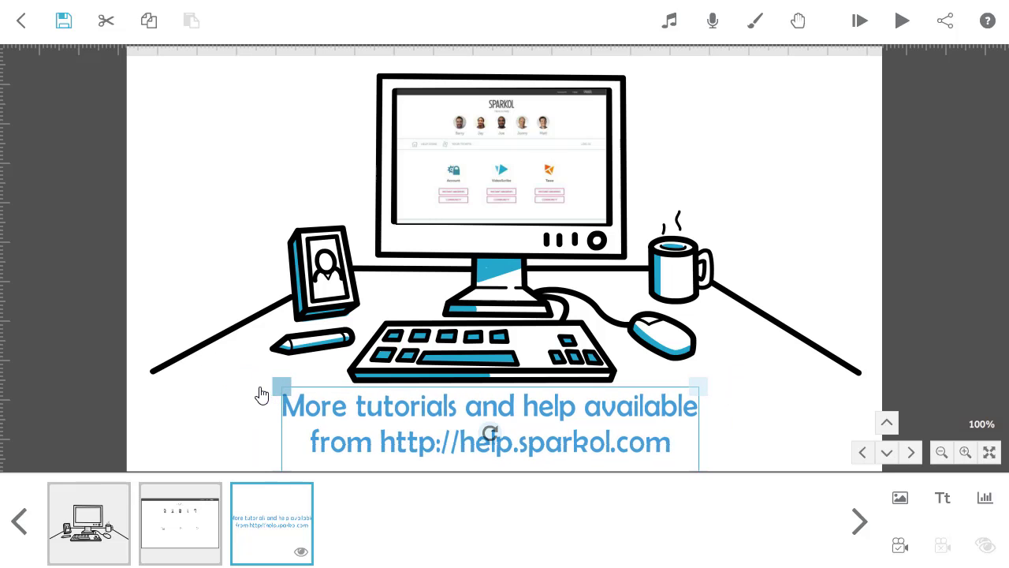
{"action": "left_click_drag", "start_coordinate": [670, 438], "coordinate": [671, 438]}
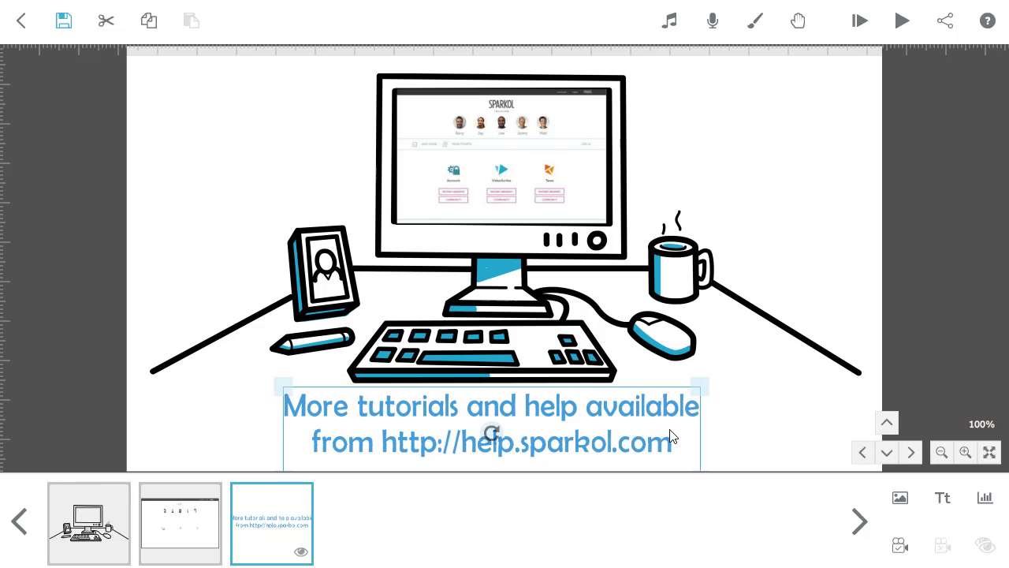
{"action": "left_click", "coordinate": [751, 439]}
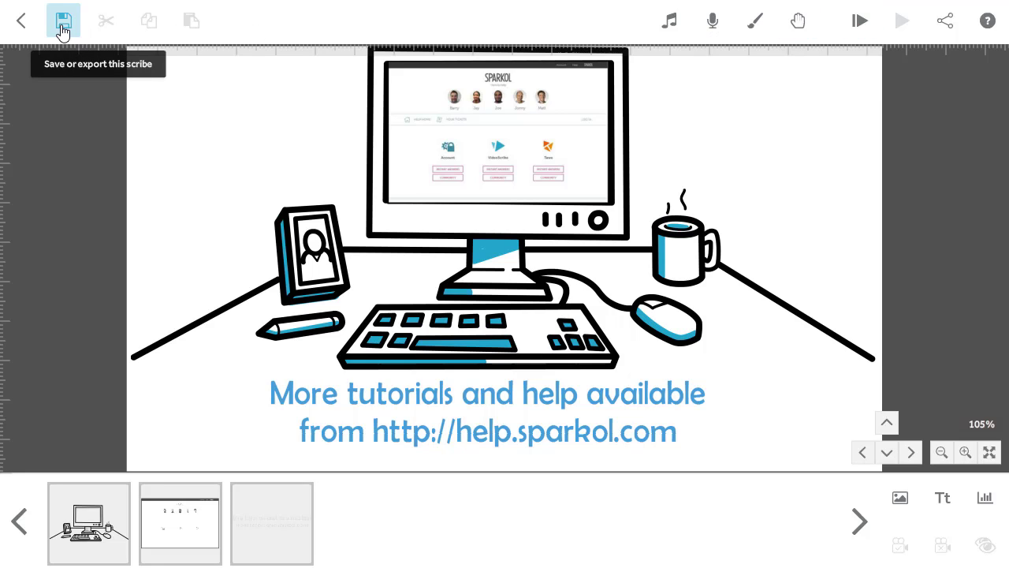
Name the scribe 'Tutorial' in the save dialog, keeping the All Scribes folder.
{"action": "left_click", "coordinate": [63, 29]}
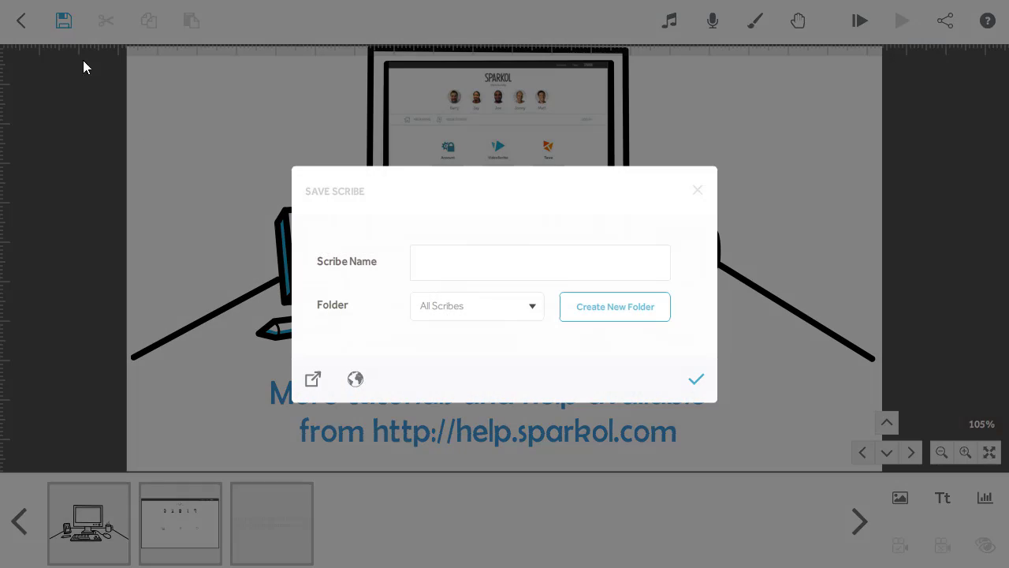
{"action": "left_click", "coordinate": [430, 265]}
{"action": "type", "text": "Tutorial"}
{"action": "left_click", "coordinate": [534, 316]}
{"action": "left_click", "coordinate": [535, 320]}
Confirm the Save Scribe dialog to store the scribe as Tutorial.
{"action": "left_click", "coordinate": [696, 382]}
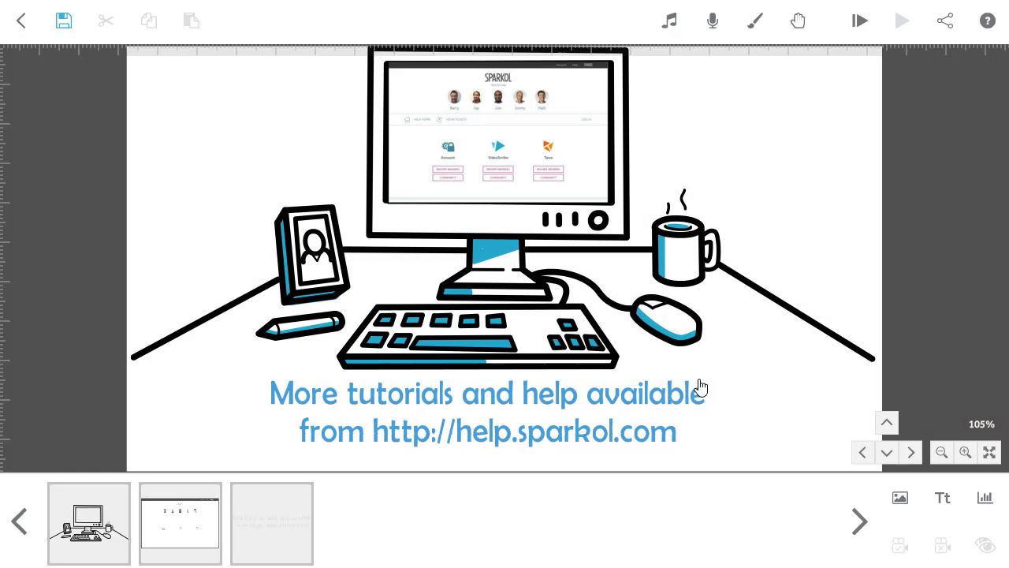